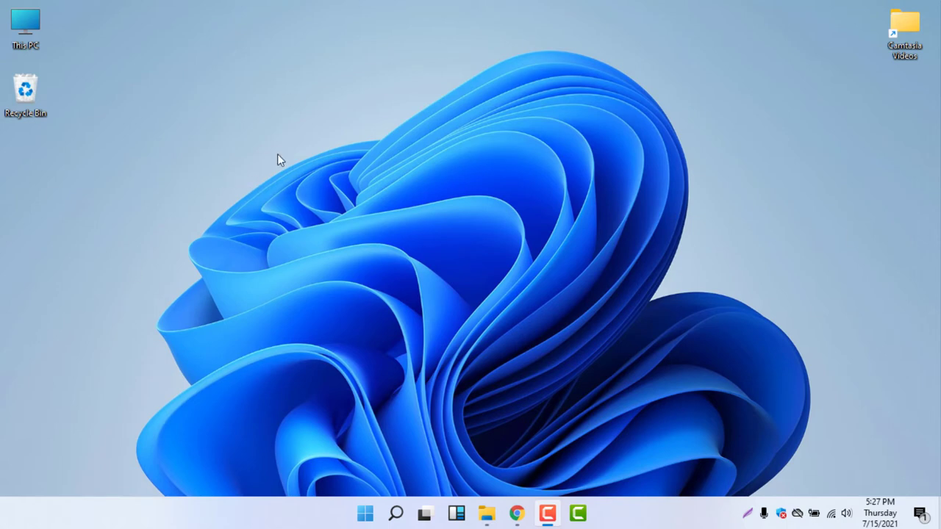
Open Personalization from the desktop menu and scroll to the Themes page's Change theme tiles
right_click(231, 101)
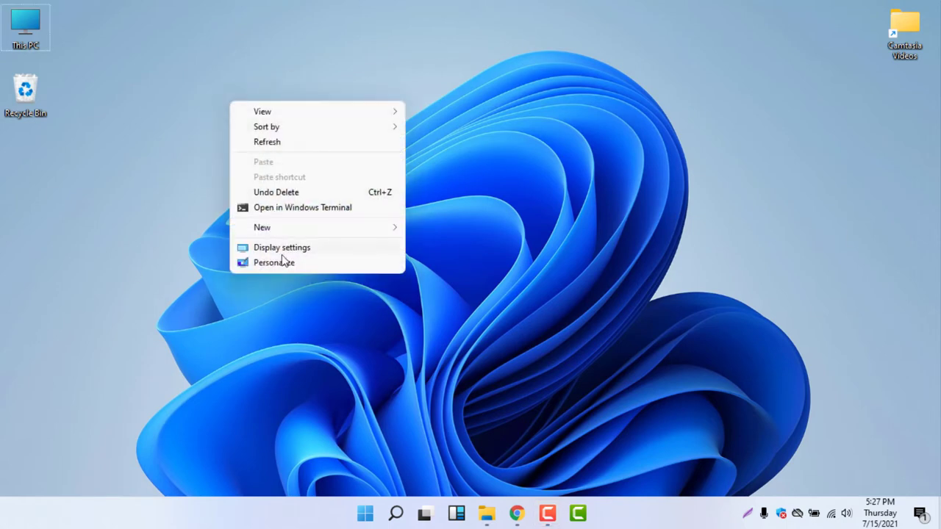
click(302, 261)
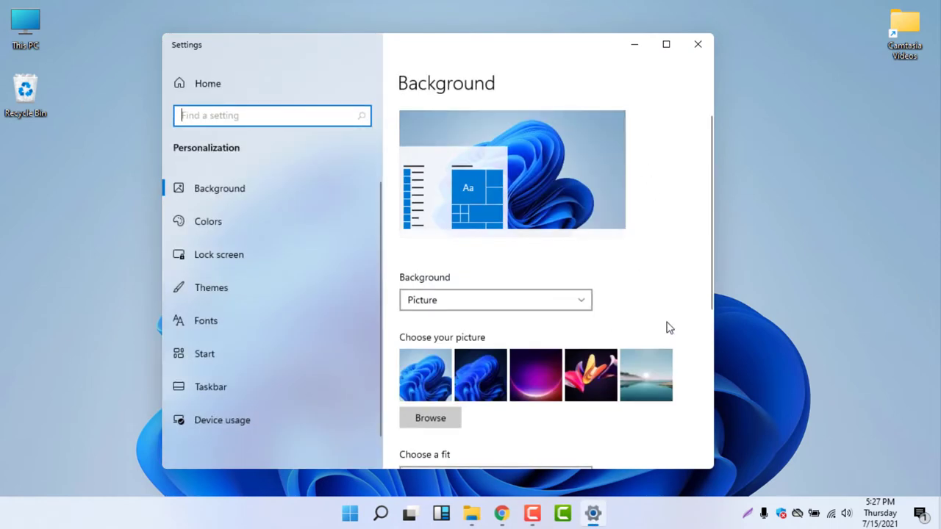
scroll(669, 328, down, 3)
scroll(669, 328, up, 3)
click(241, 288)
scroll(638, 330, down, 5)
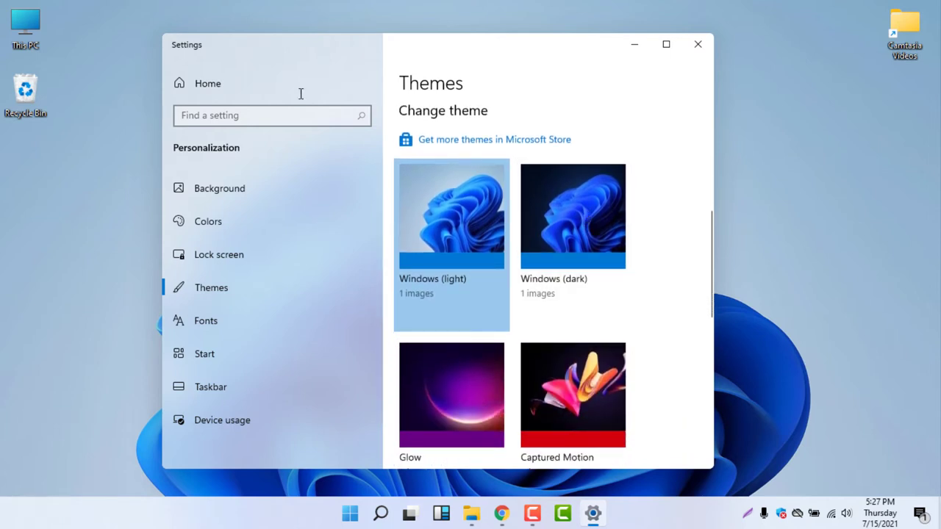
Open This PC and place it to the left of the Settings window
double_click(26, 25)
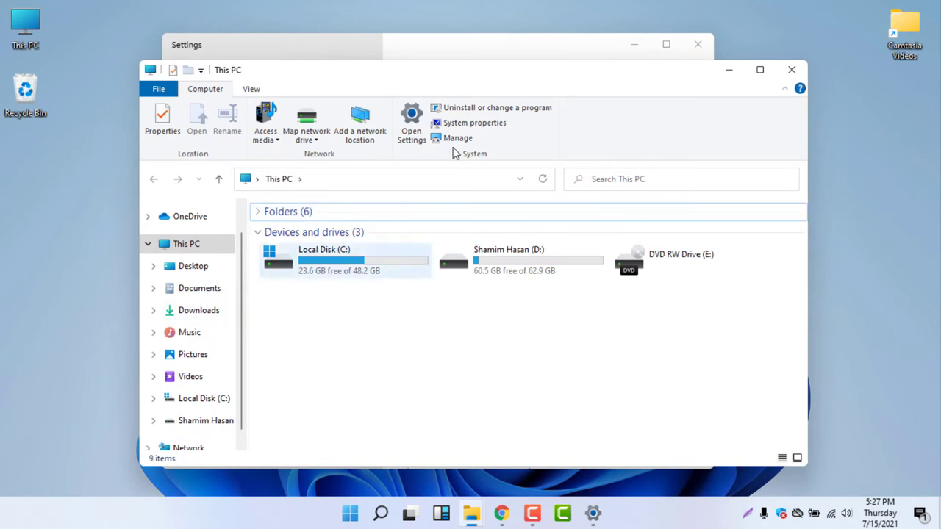
drag(632, 79, 210, 78)
drag(453, 50, 623, 51)
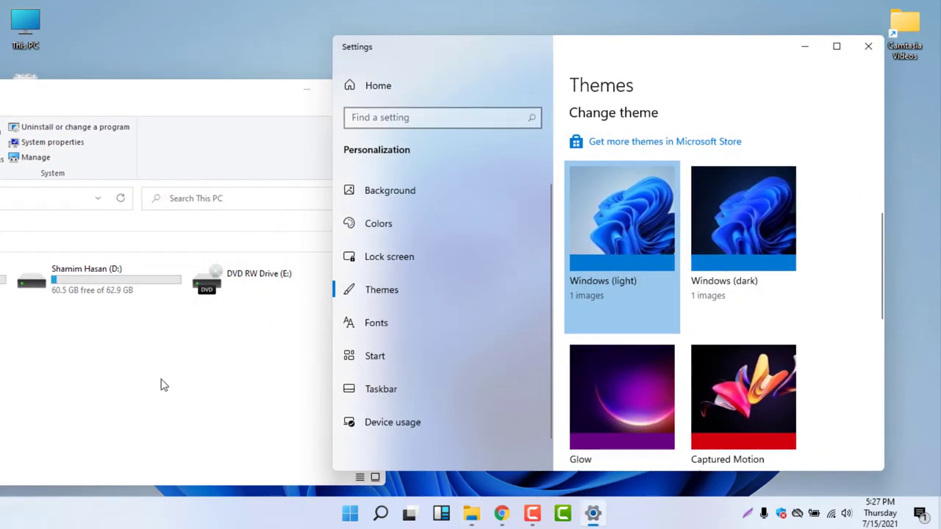
click(125, 282)
Apply the Windows (dark) theme, then close the This PC window
click(750, 214)
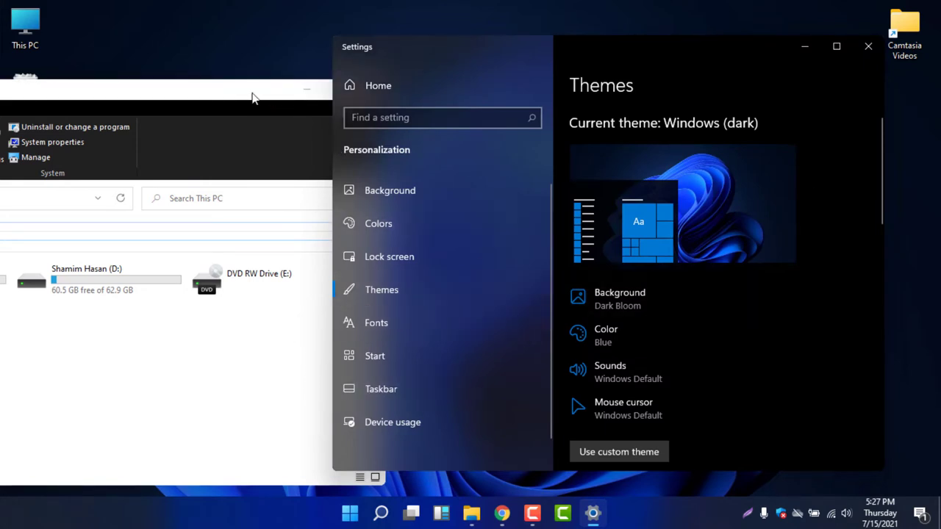
click(226, 97)
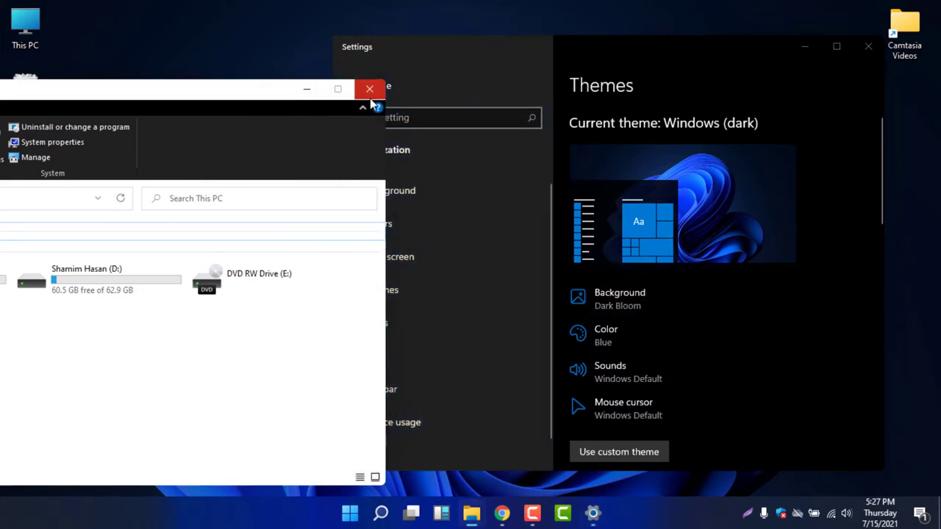
click(371, 90)
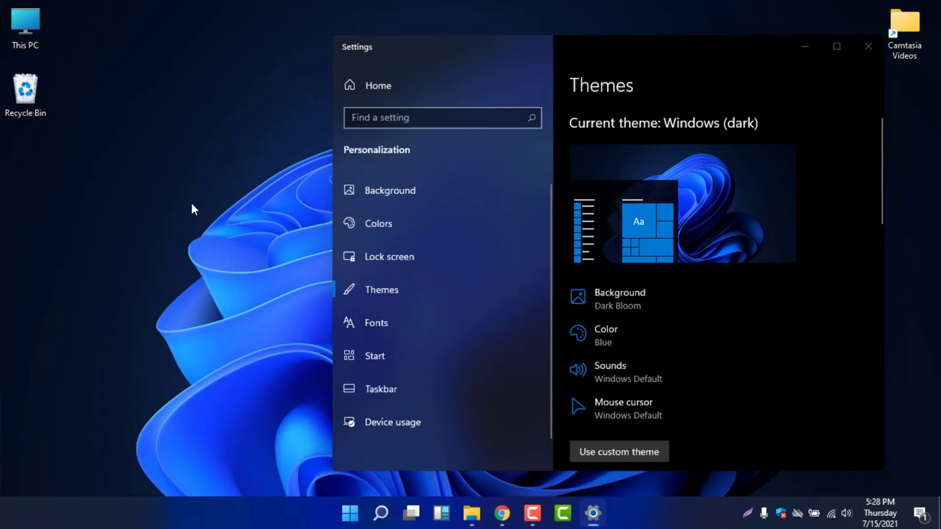
Reopen This PC to view it in dark mode, then close it
double_click(20, 17)
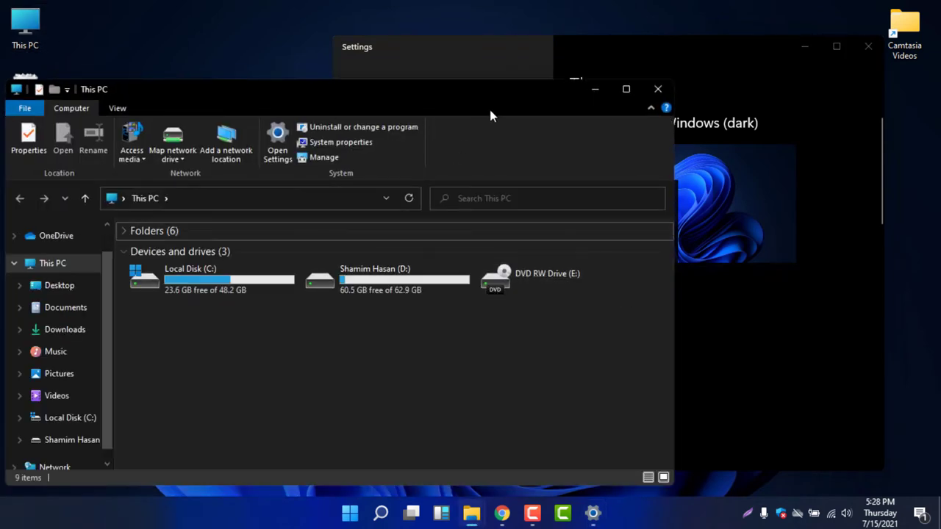
drag(544, 86, 551, 84)
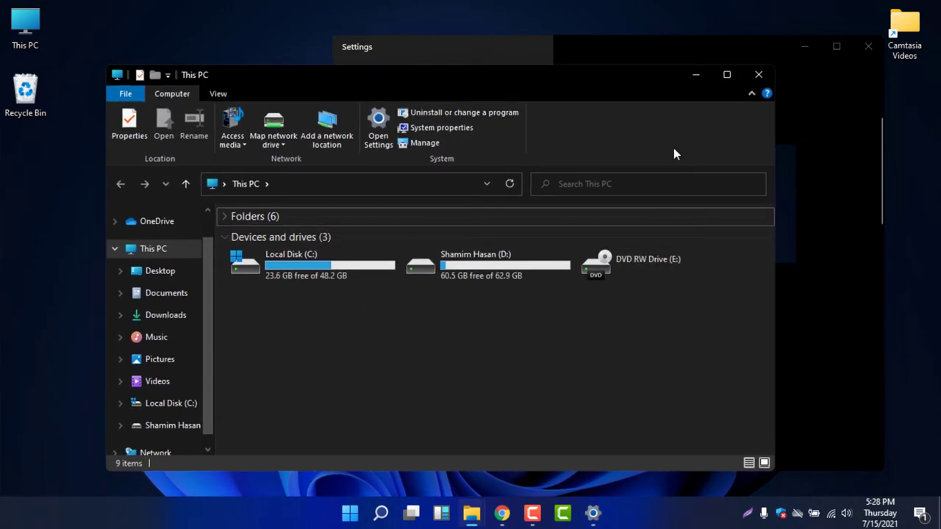
click(760, 76)
Close the Settings window, then open and close This PC once more
drag(656, 47, 517, 48)
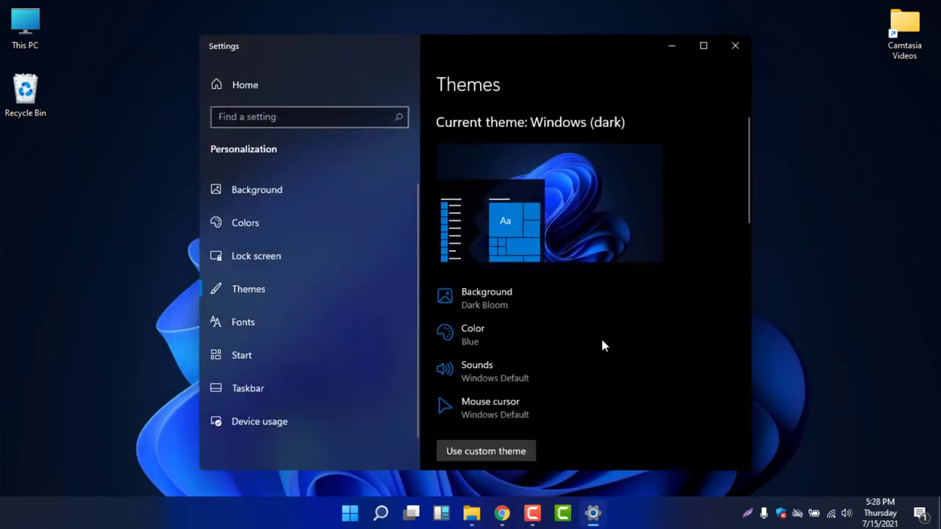
click(735, 46)
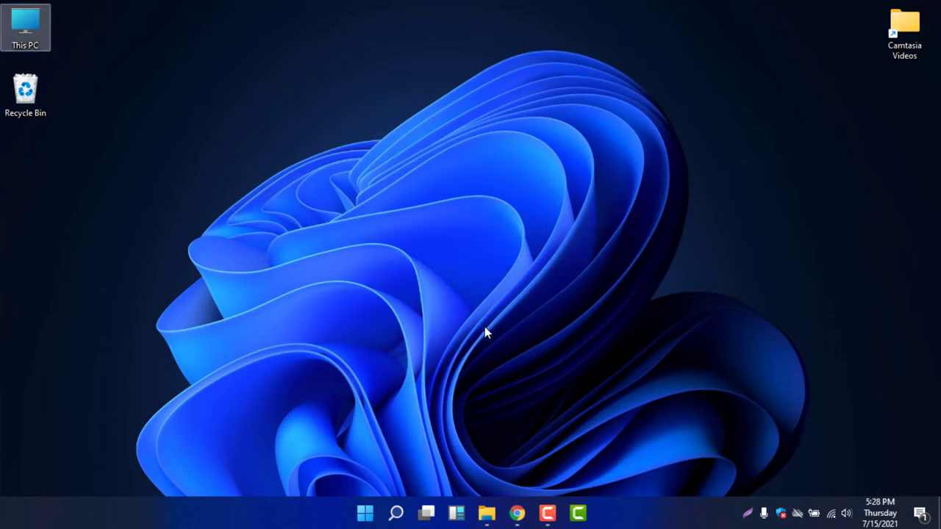
key(Return)
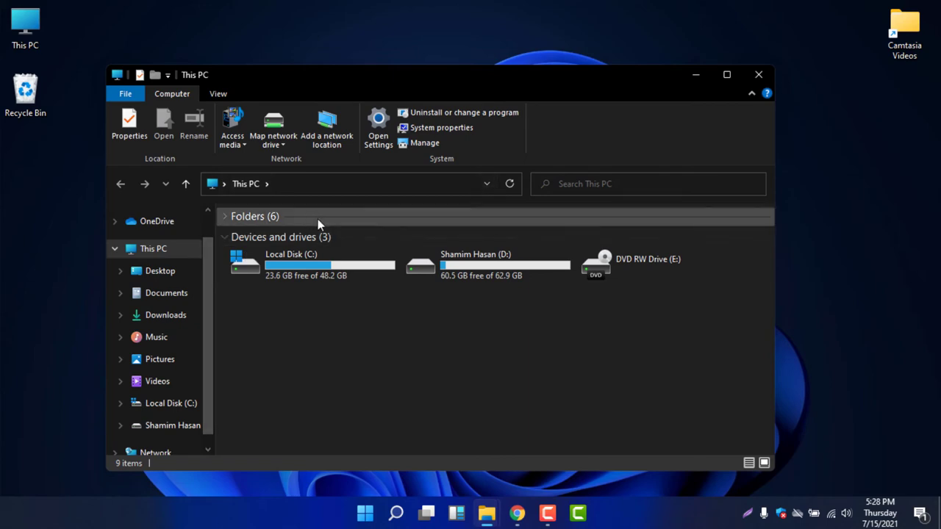
click(757, 76)
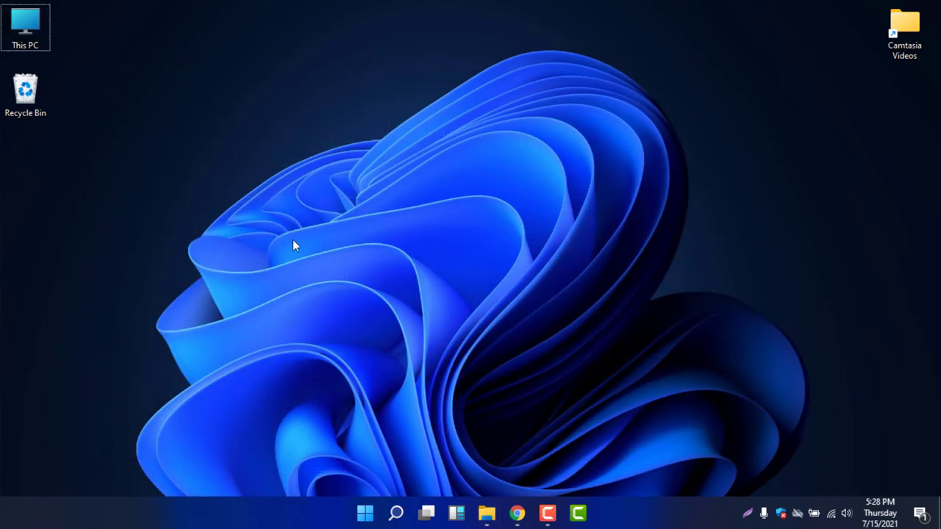
Open Personalization settings from the desktop and go to the Colors page
right_click(292, 239)
click(341, 395)
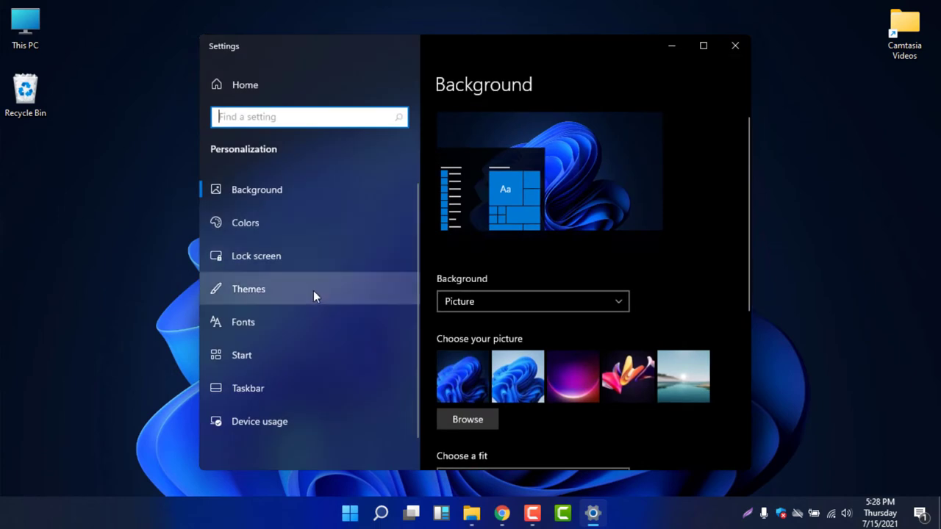
click(309, 220)
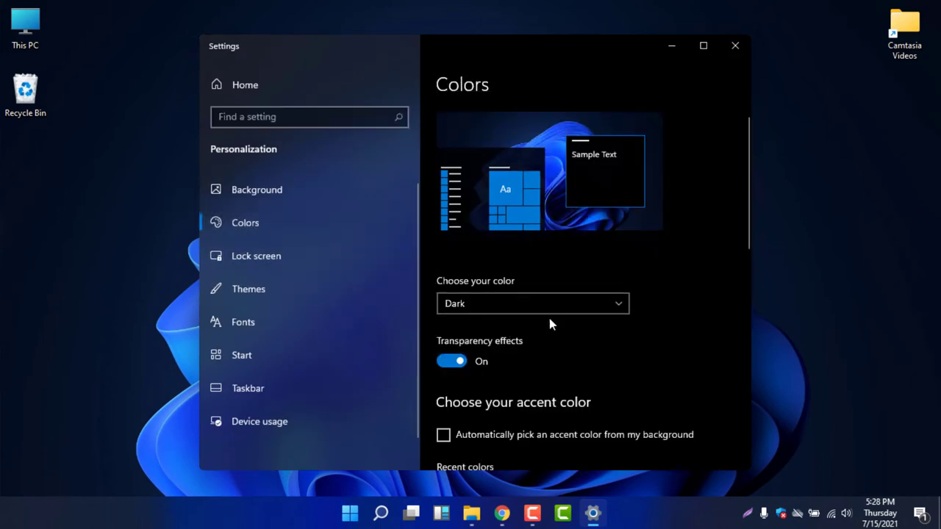
scroll(703, 382, down, 3)
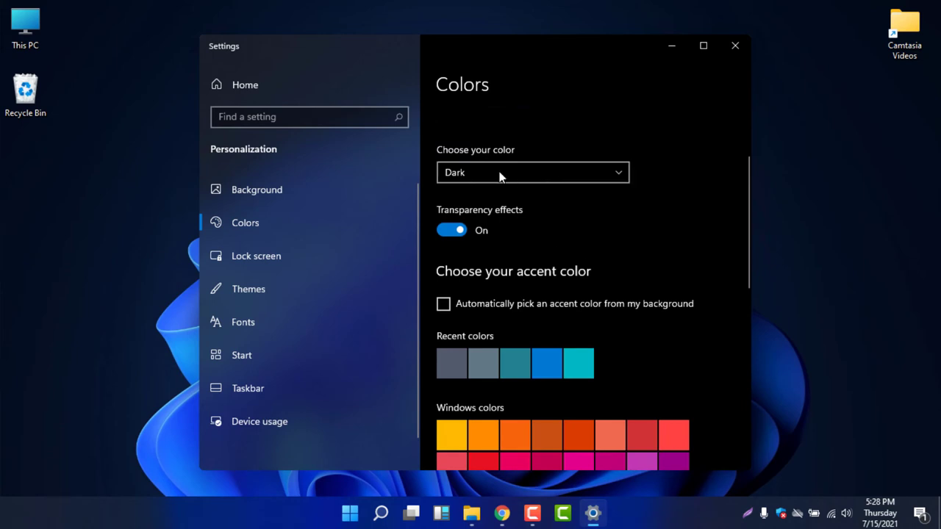
scroll(585, 405, up, 3)
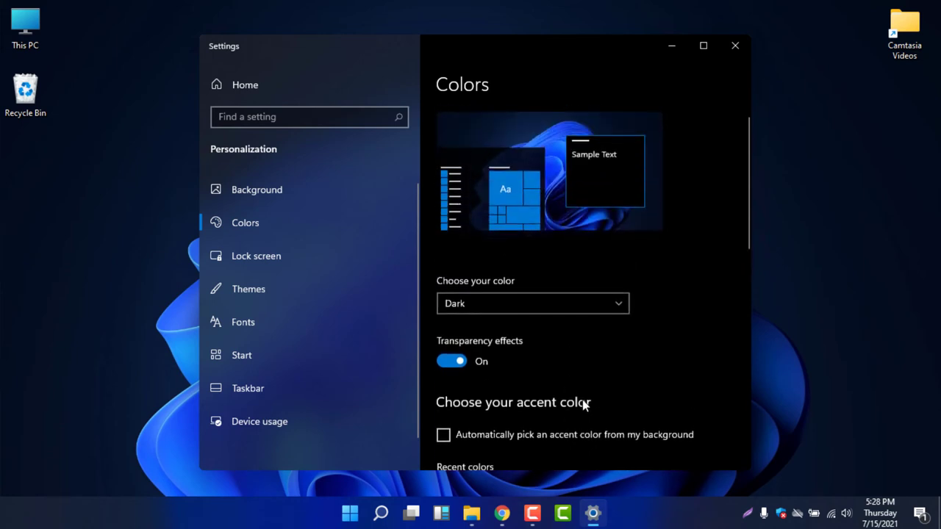
Set the colour mode to Custom with Light as the default Windows mode
click(554, 301)
click(536, 319)
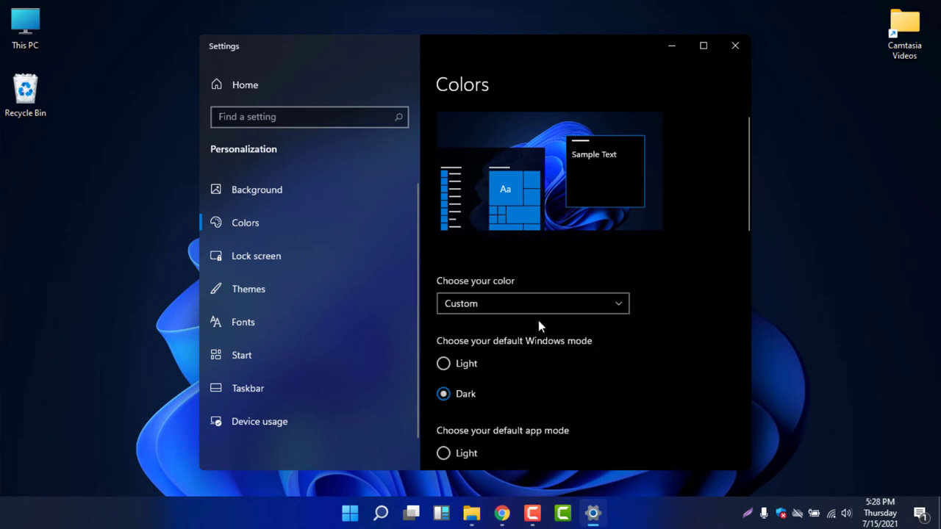
scroll(626, 348, down, 4)
scroll(611, 330, up, 2)
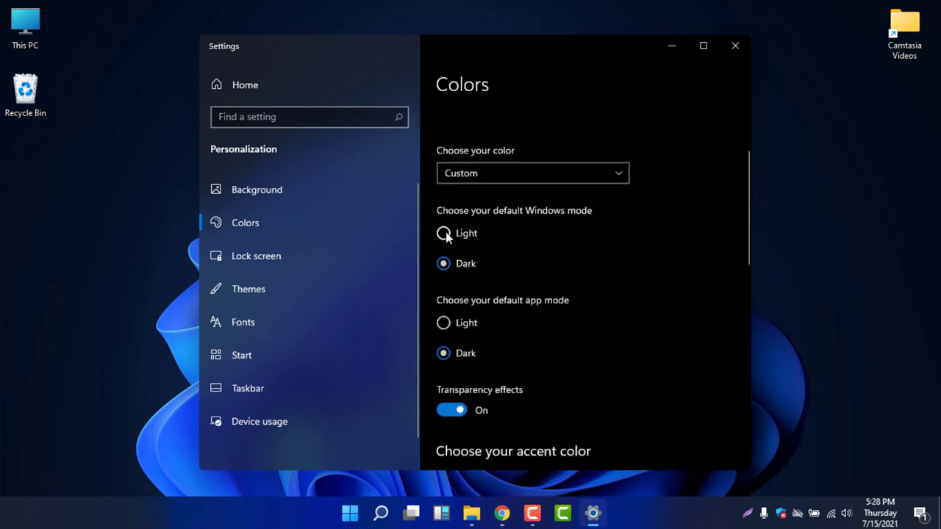
click(444, 234)
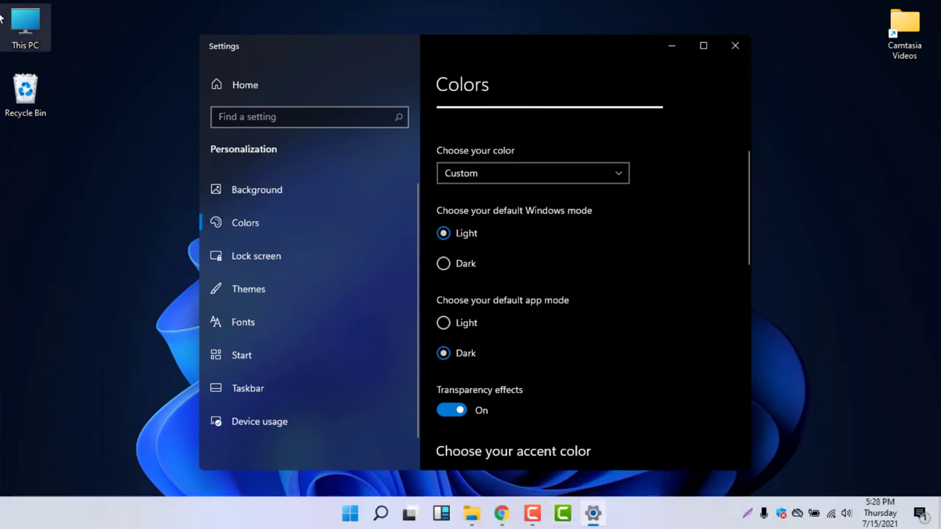
Open This PC beside Settings and set the default app mode to Light
click(20, 27)
double_click(20, 26)
drag(548, 86, 265, 126)
drag(449, 52, 647, 49)
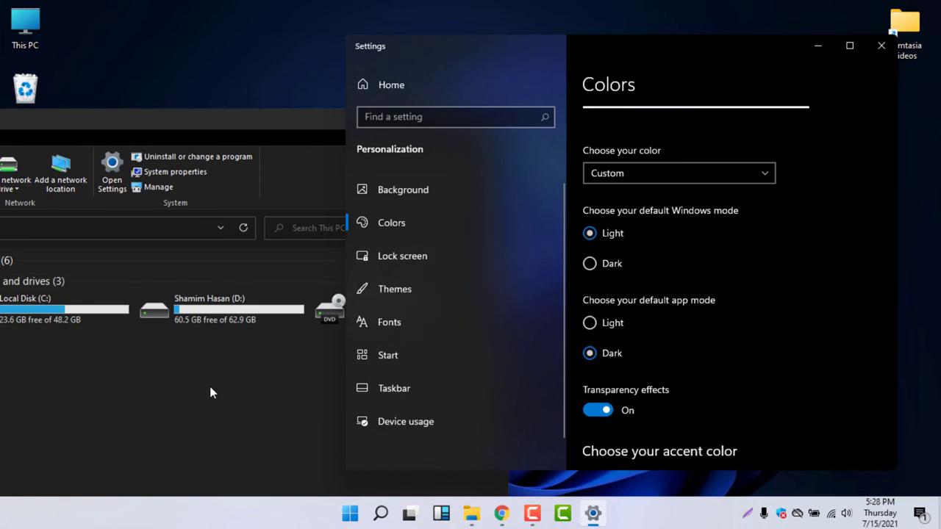
click(596, 326)
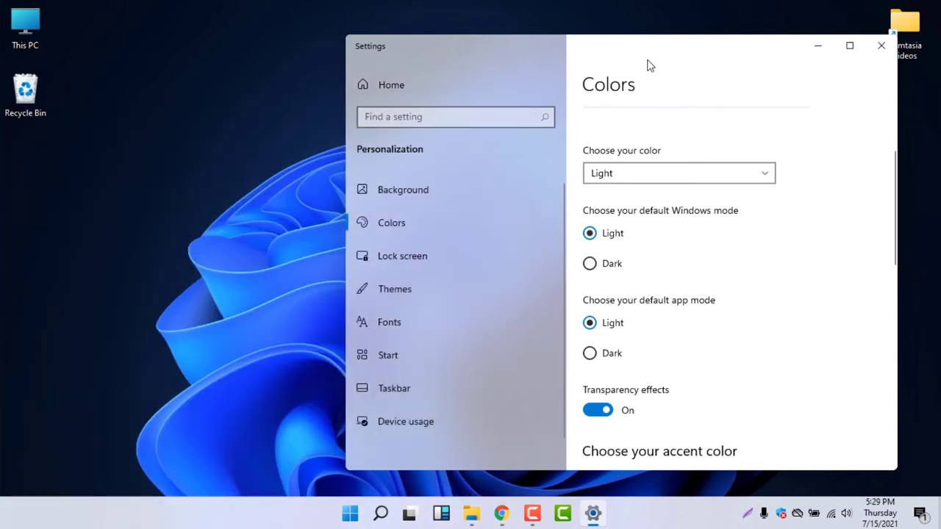
Maximize and restore Settings, close it, then view This PC in light mode
drag(650, 66, 596, 6)
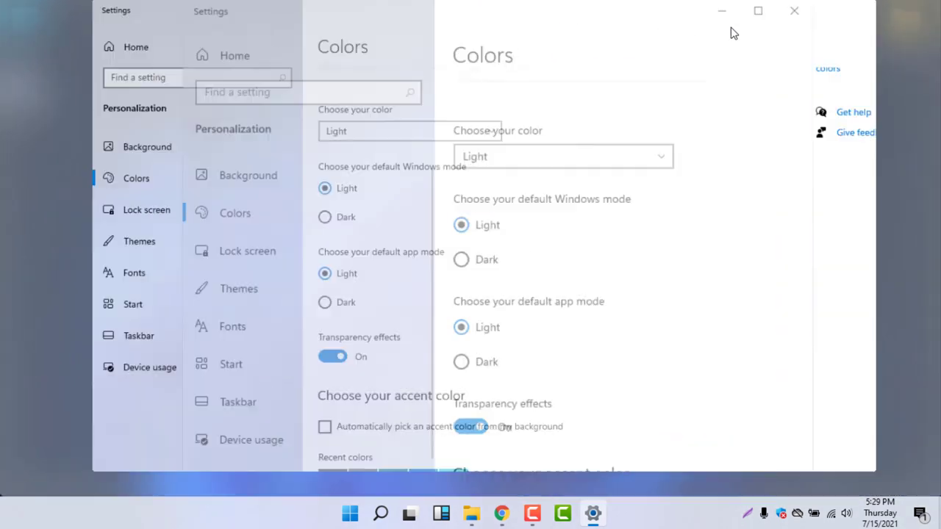
click(891, 9)
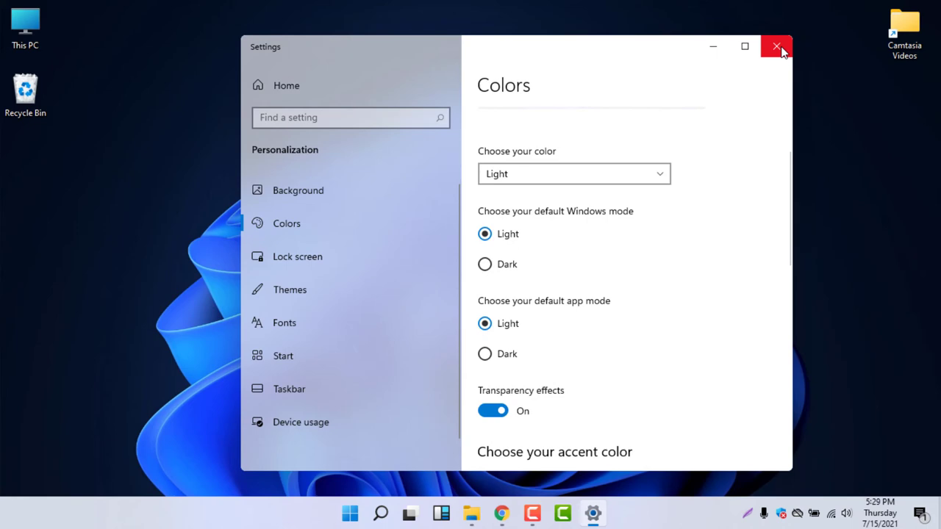
click(778, 48)
double_click(26, 6)
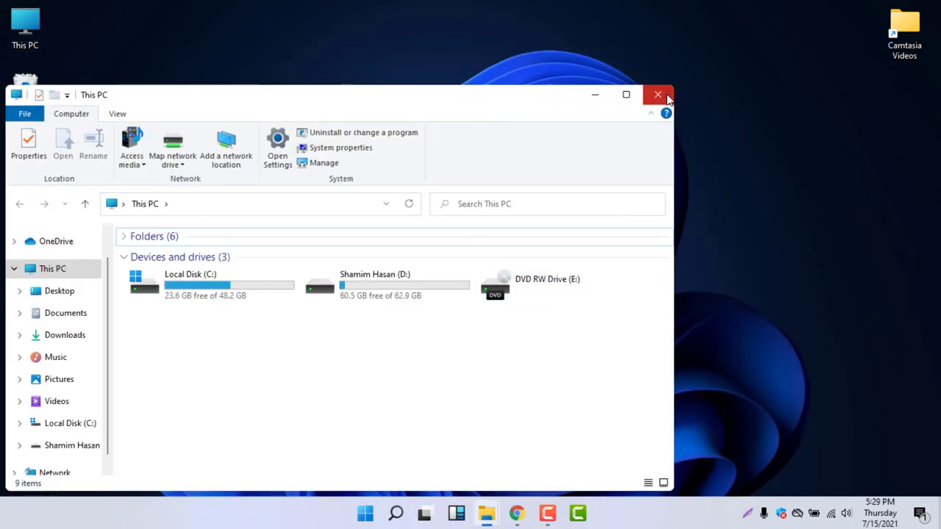
click(667, 97)
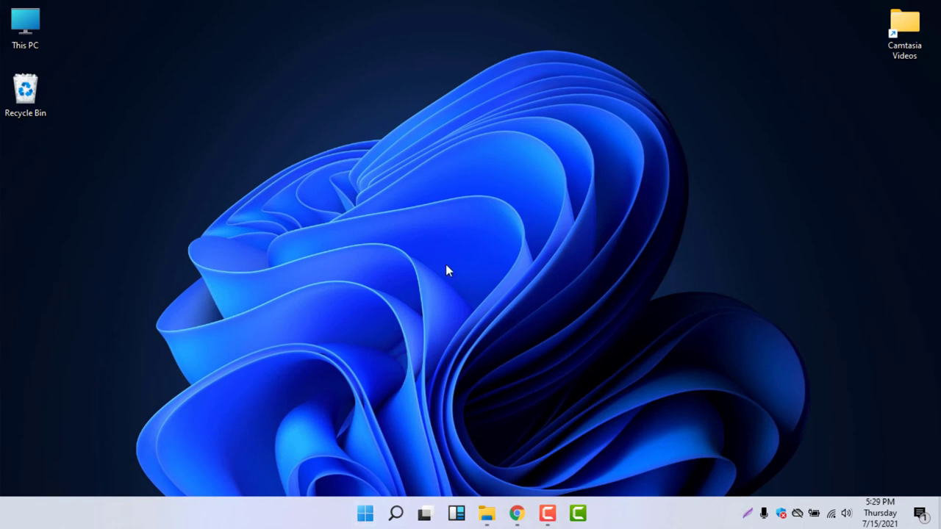
Open Settings from the desktop's Display settings and apply the Windows (light) theme
right_click(363, 197)
click(421, 336)
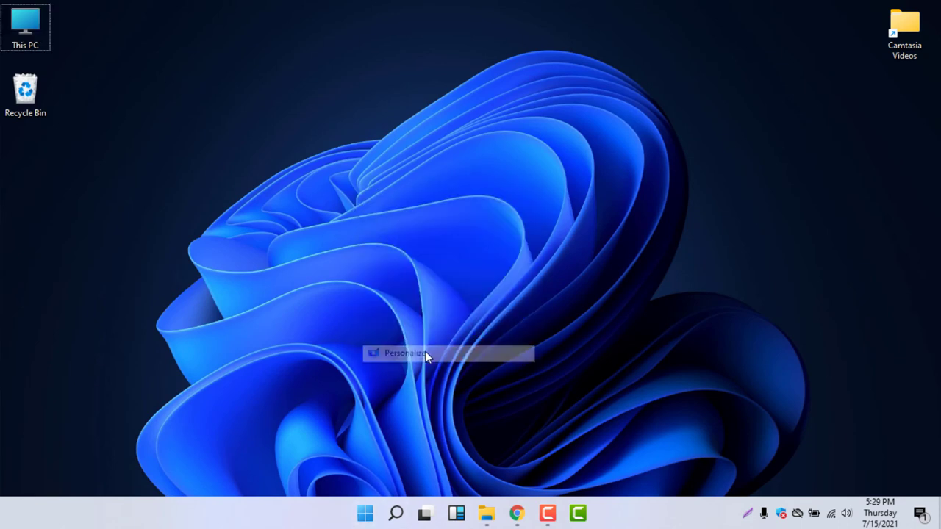
click(361, 289)
scroll(676, 370, down, 4)
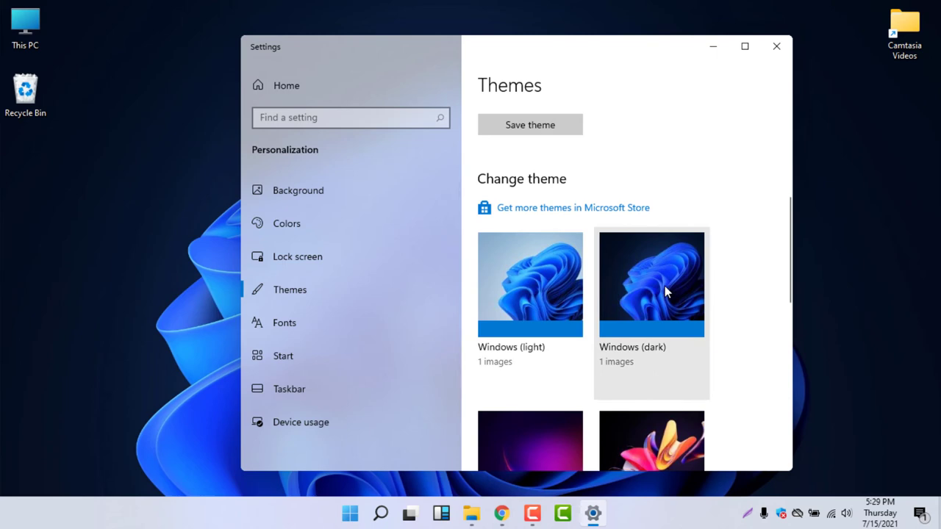
click(525, 285)
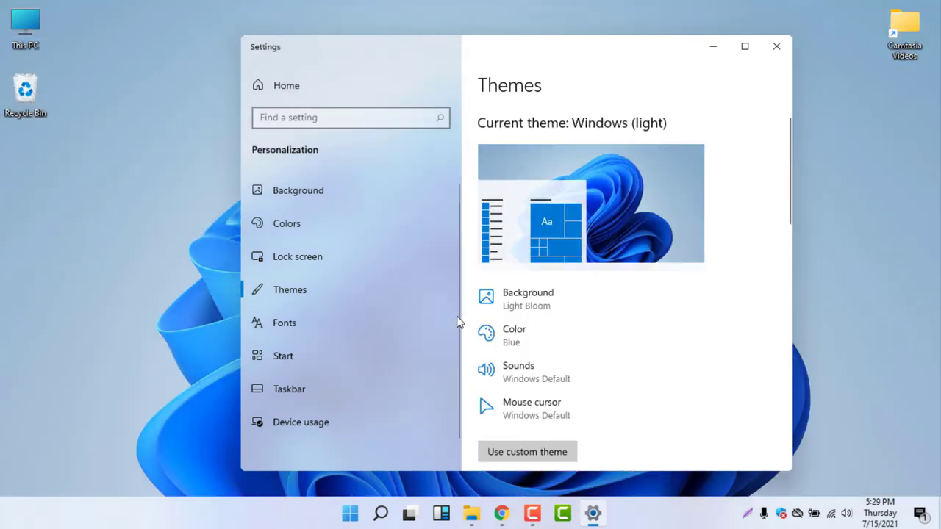
On the Colors page, choose Custom colour mode and set the default Windows mode to Dark
click(388, 223)
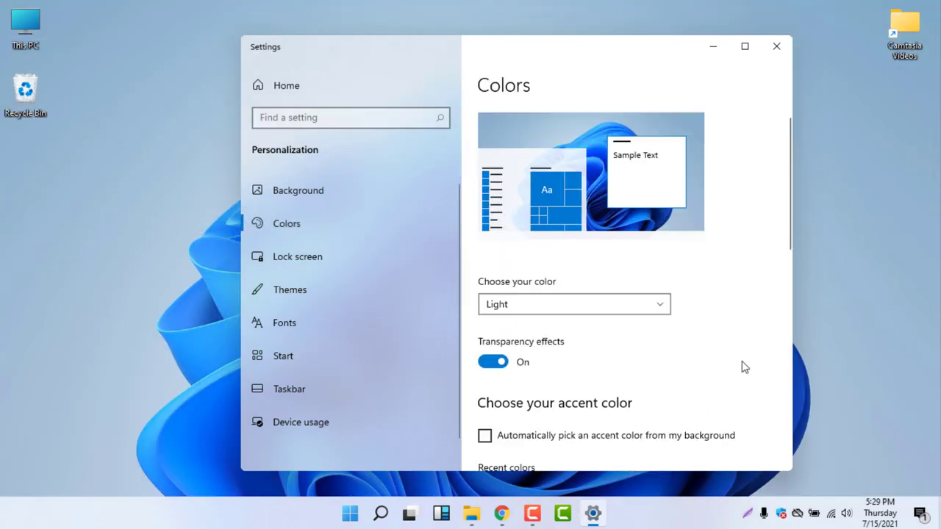
scroll(741, 369, down, 5)
scroll(741, 369, up, 5)
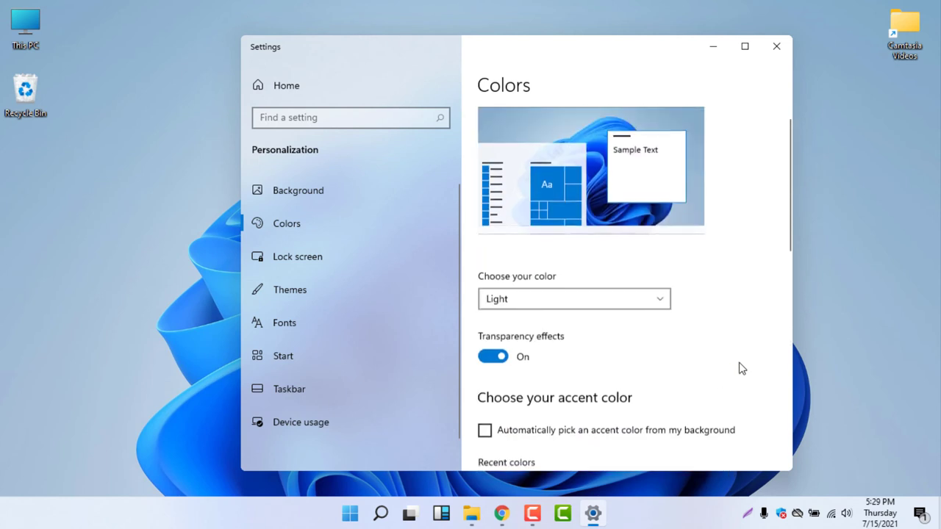
click(556, 310)
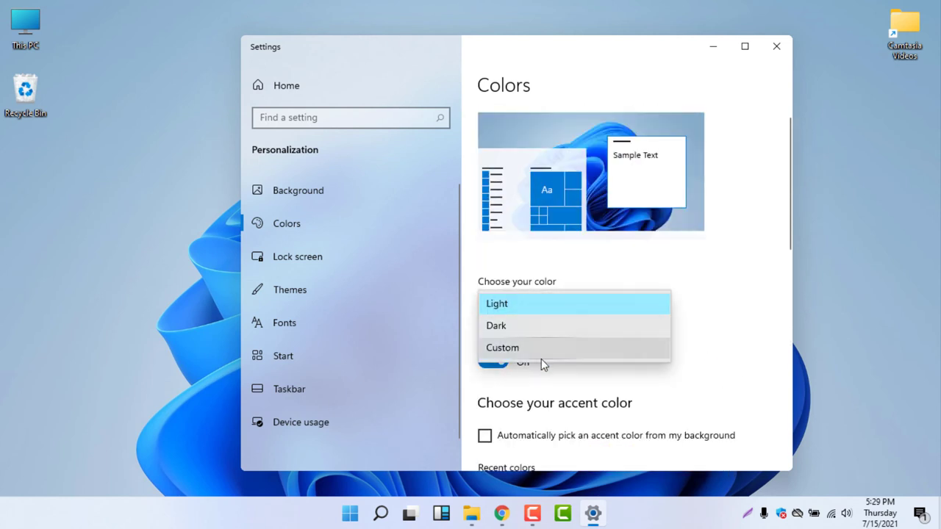
click(541, 357)
scroll(631, 353, down, 2)
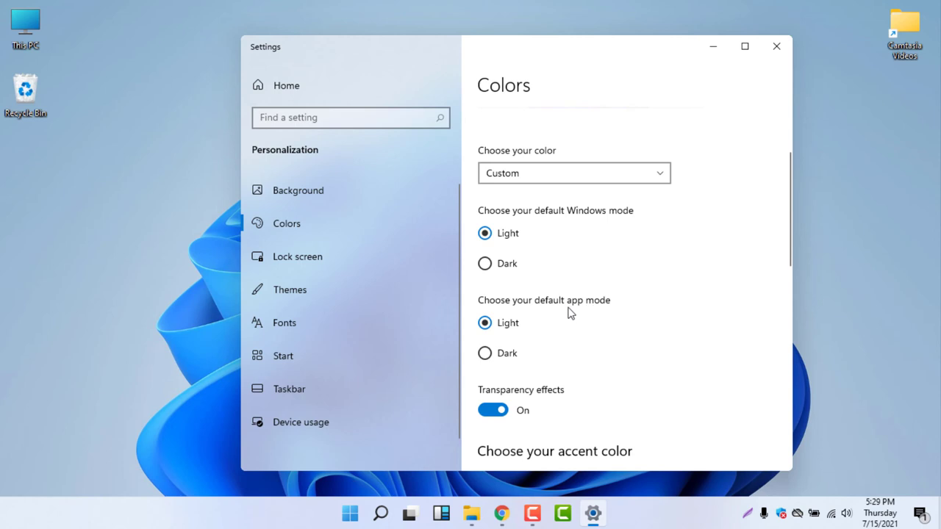
scroll(603, 341, down, 2)
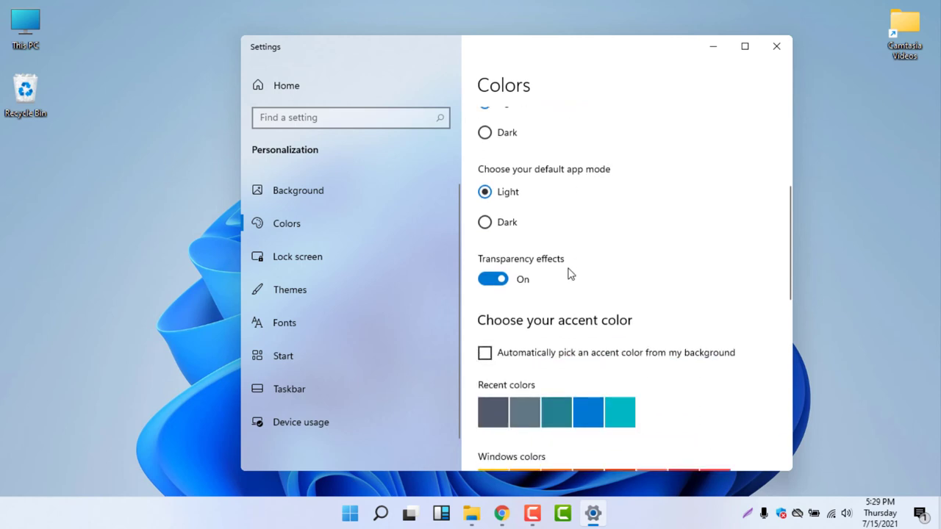
scroll(570, 274, up, 2)
click(484, 265)
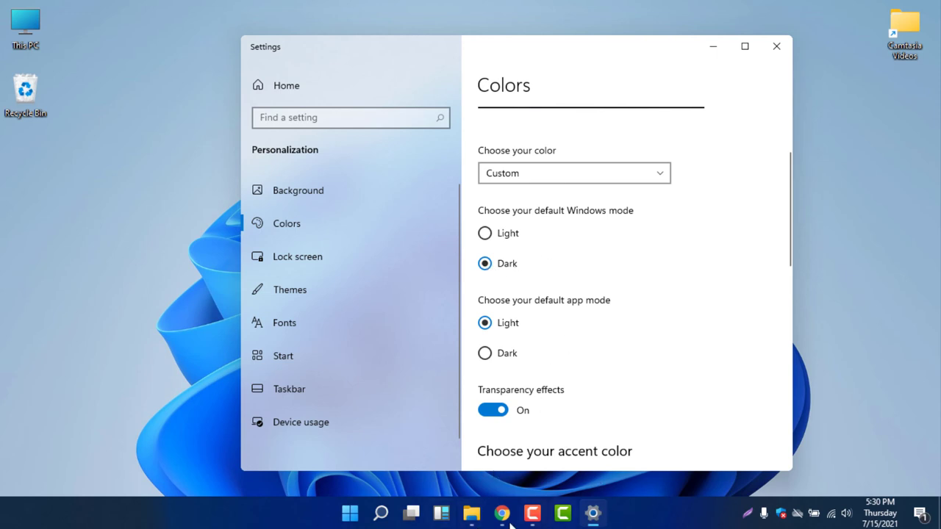
View This PC in light app mode, then close it and the Settings window
double_click(34, 28)
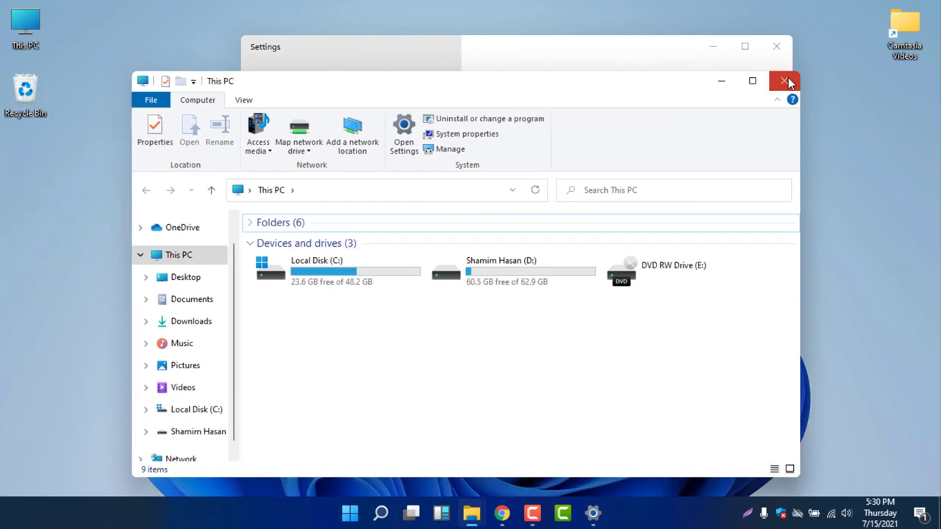
click(786, 77)
click(777, 46)
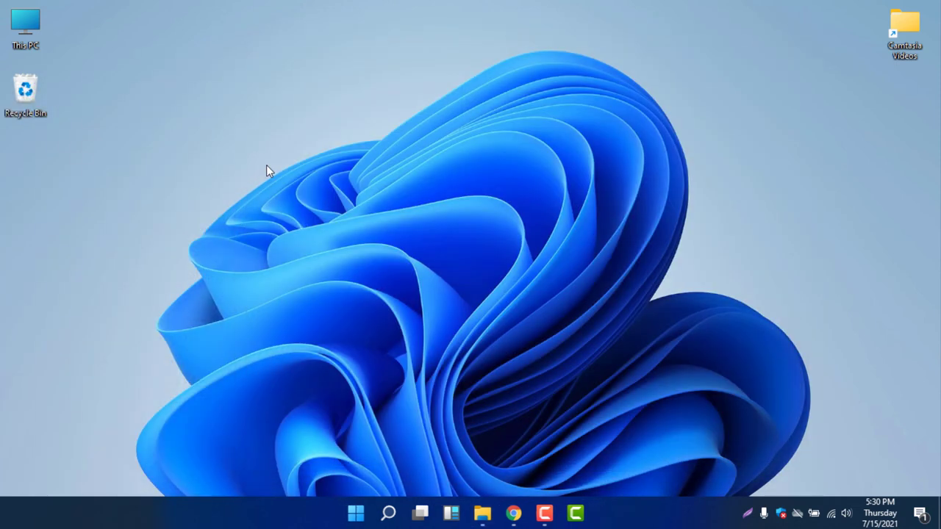